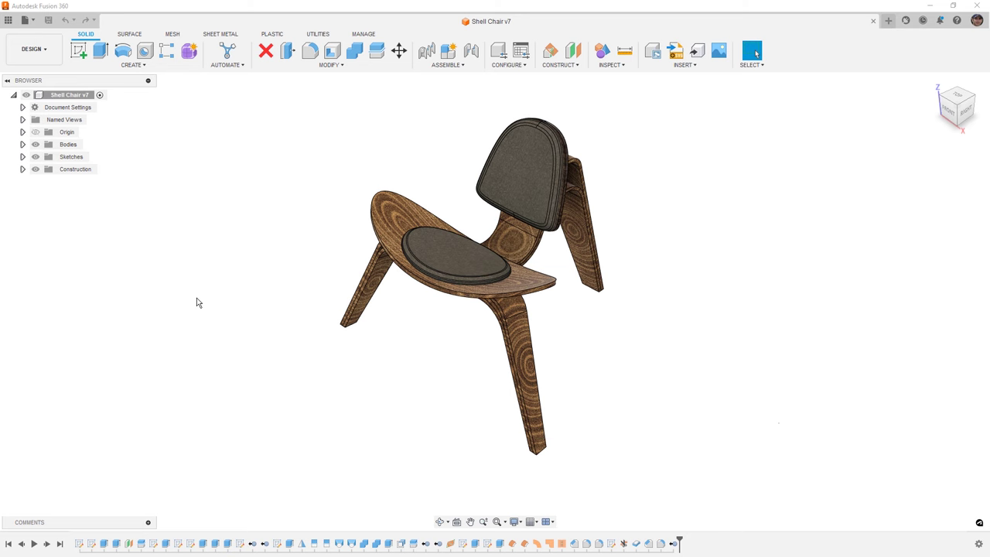
- Expand the Sketches and Bodies folders to list the chair's ten sketches and eight bodies
click(23, 157)
click(22, 144)
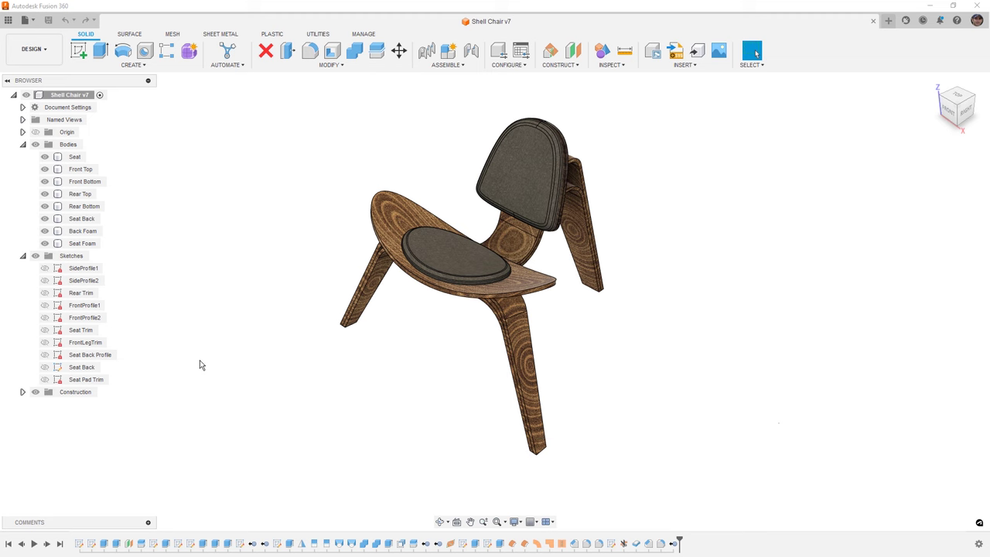
- Make the Seat Pad Trim sketch visible and display its dimensions
click(44, 380)
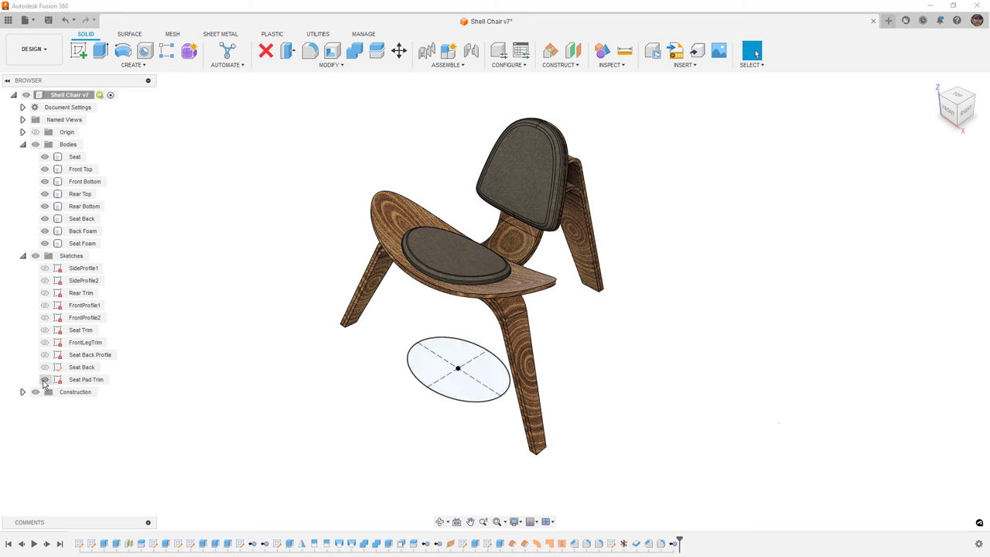
right_click(70, 380)
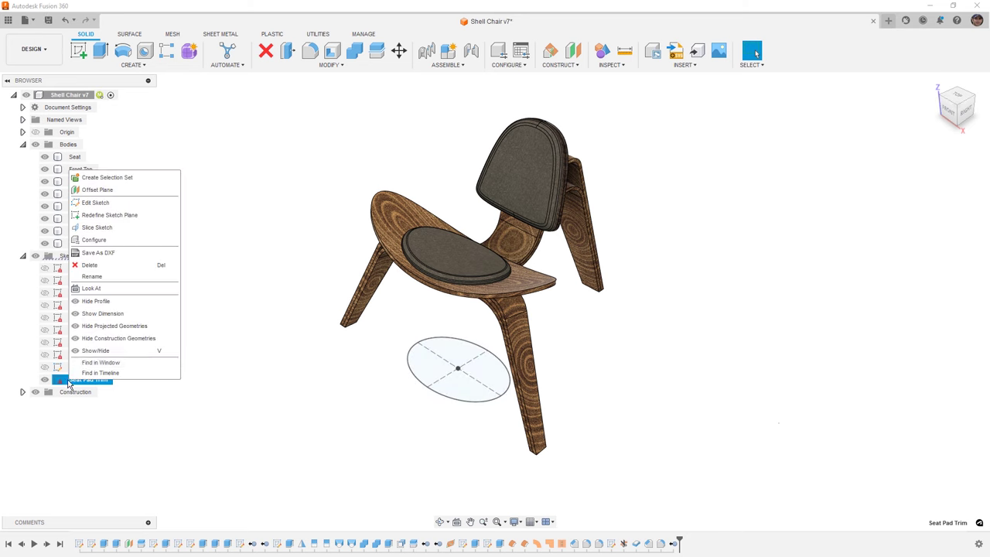
click(101, 314)
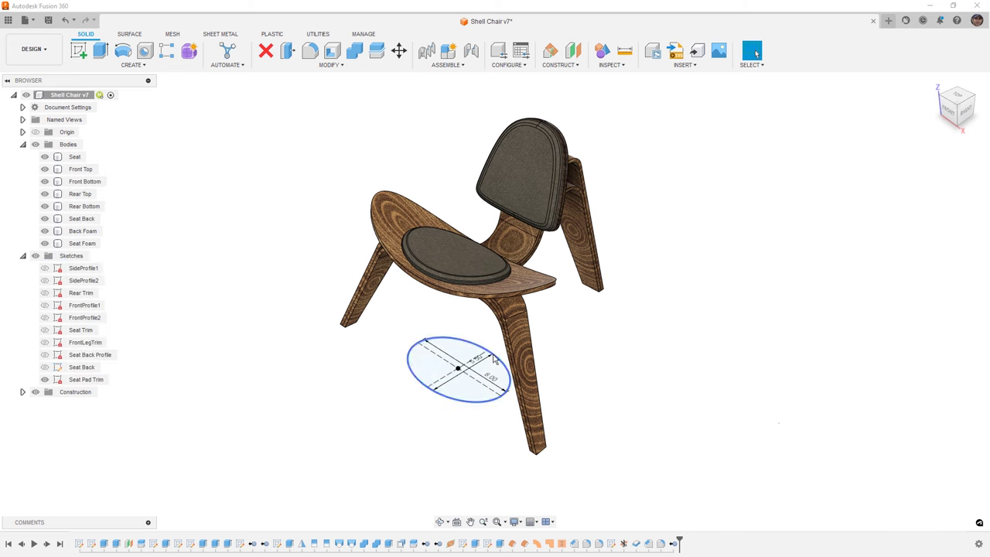
scroll(484, 363, up, 3)
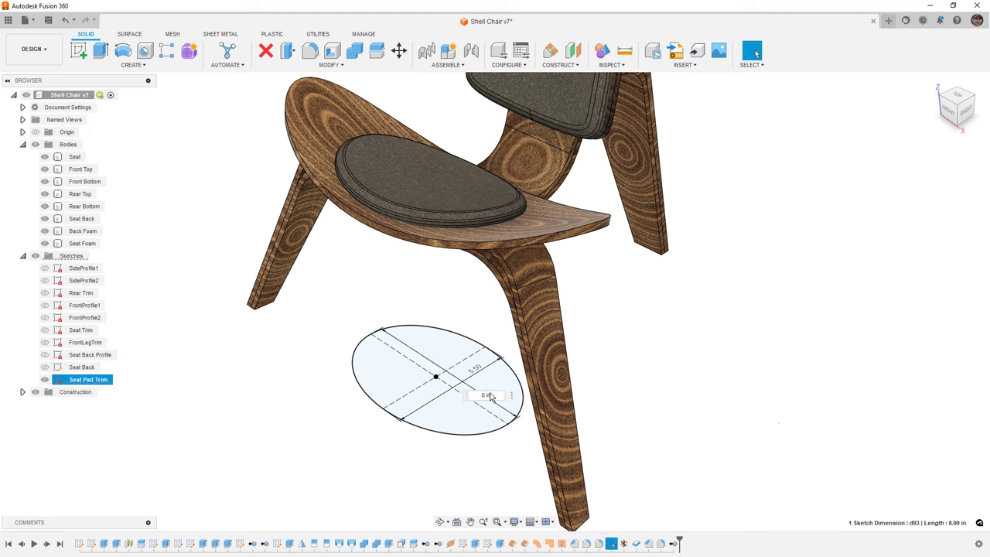
- Change the 8.00 ellipse dimension to 6, then to 10
double_click(488, 394)
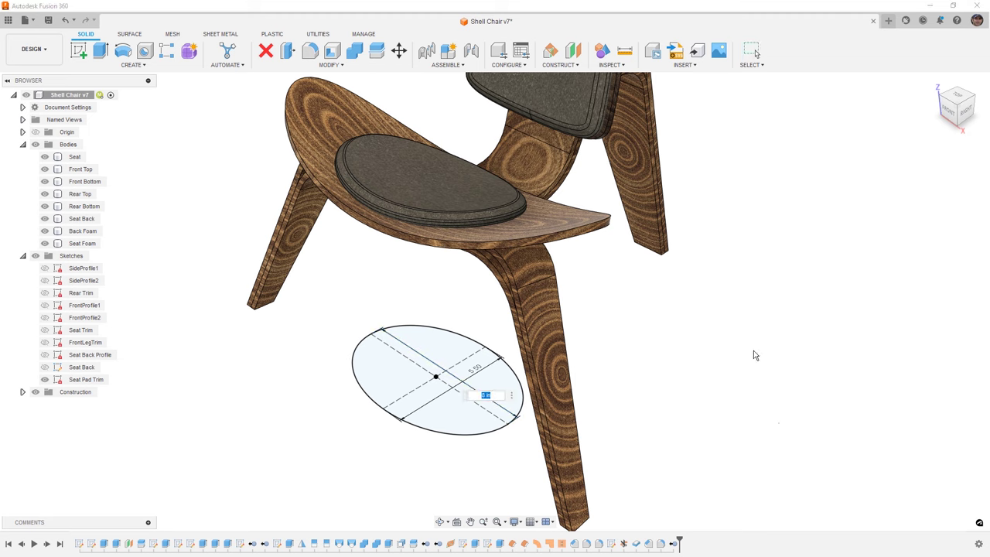
text(6)
key(Return)
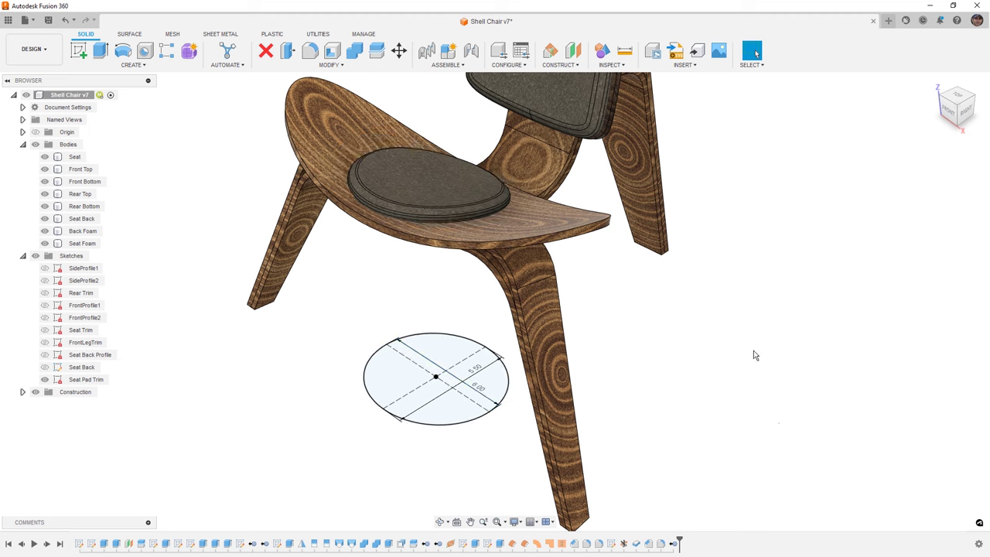
double_click(477, 386)
text(10)
key(Return)
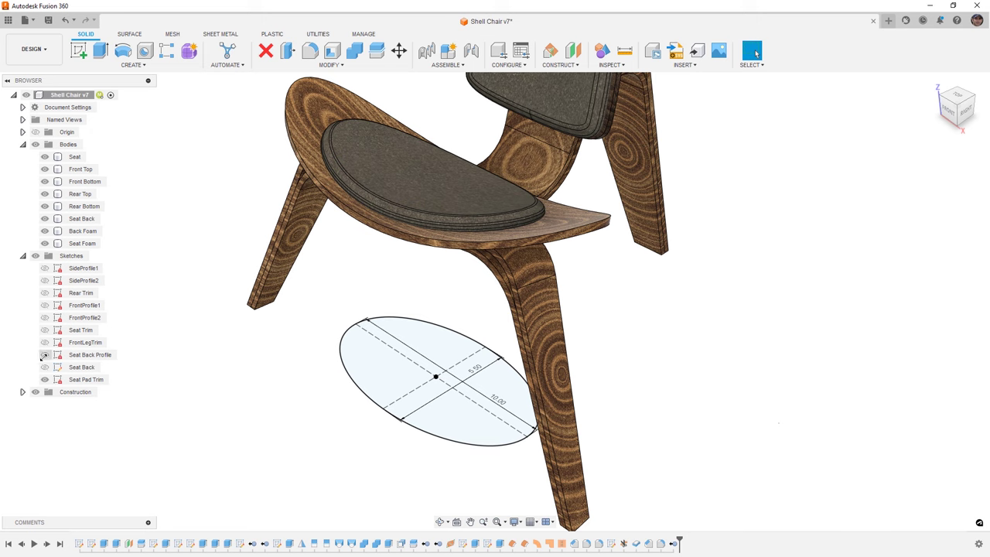
- Hide Seat Pad Trim, show the Seat Back sketch, and view the chair from the front
click(46, 379)
click(47, 379)
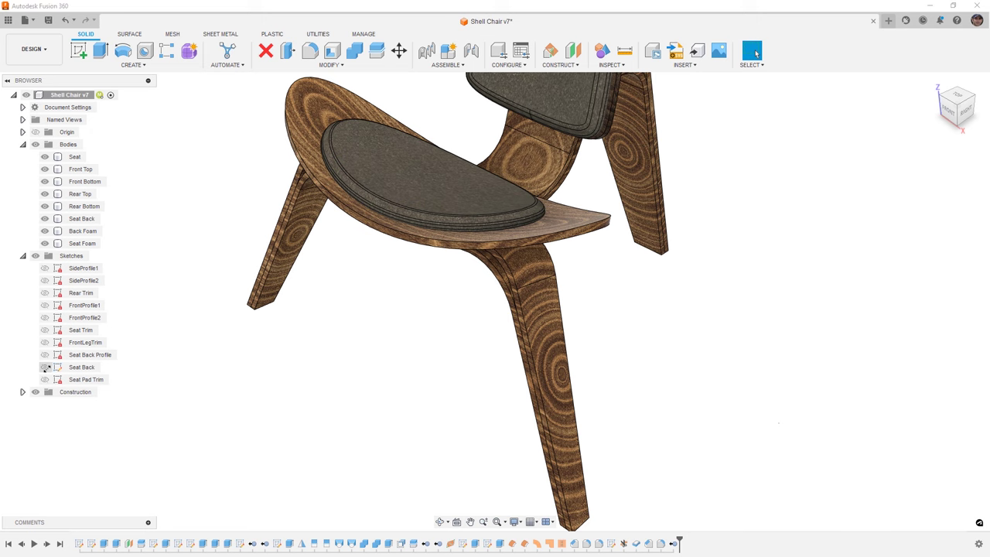
click(44, 367)
scroll(420, 415, down, 5)
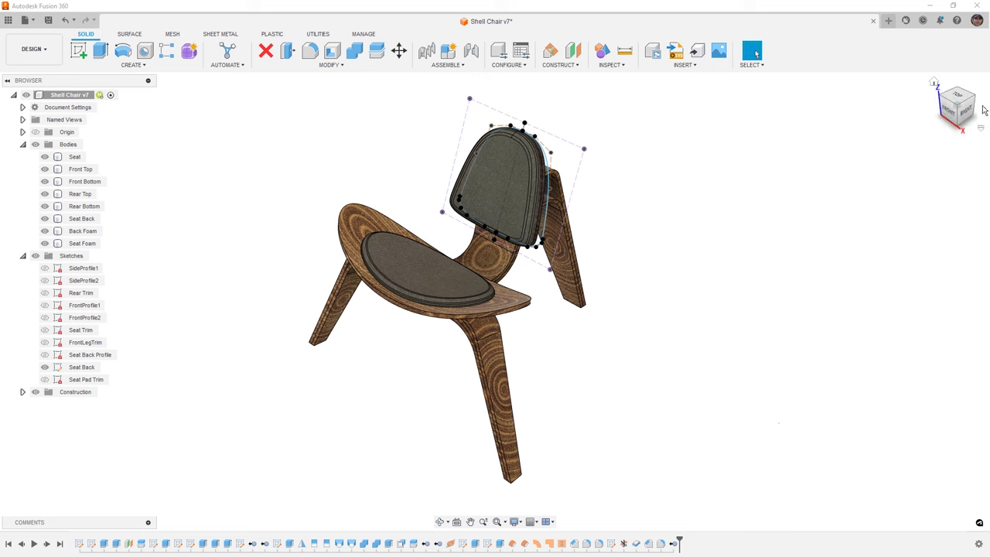
click(954, 108)
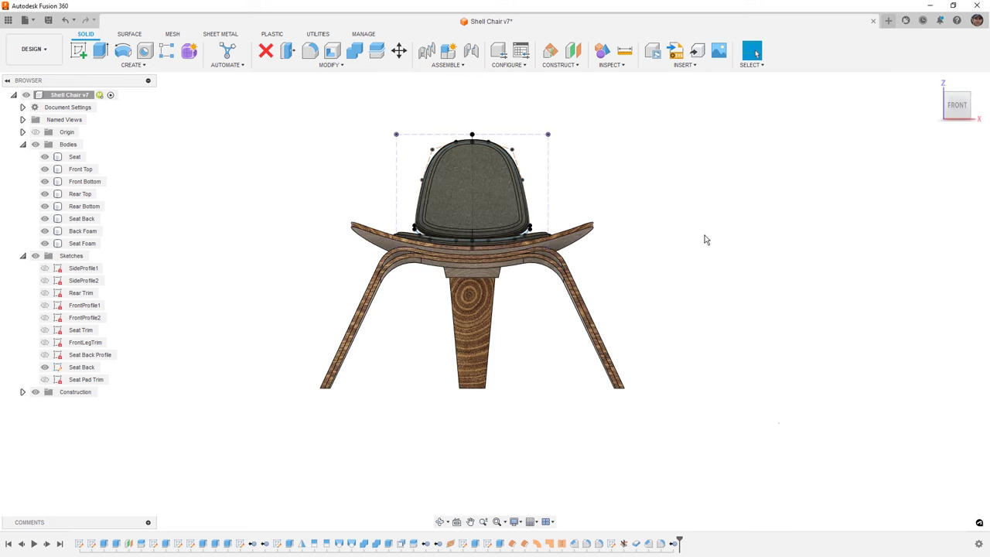
- Pull an upper seat-back spline control point slightly inward toward the centre
click(68, 367)
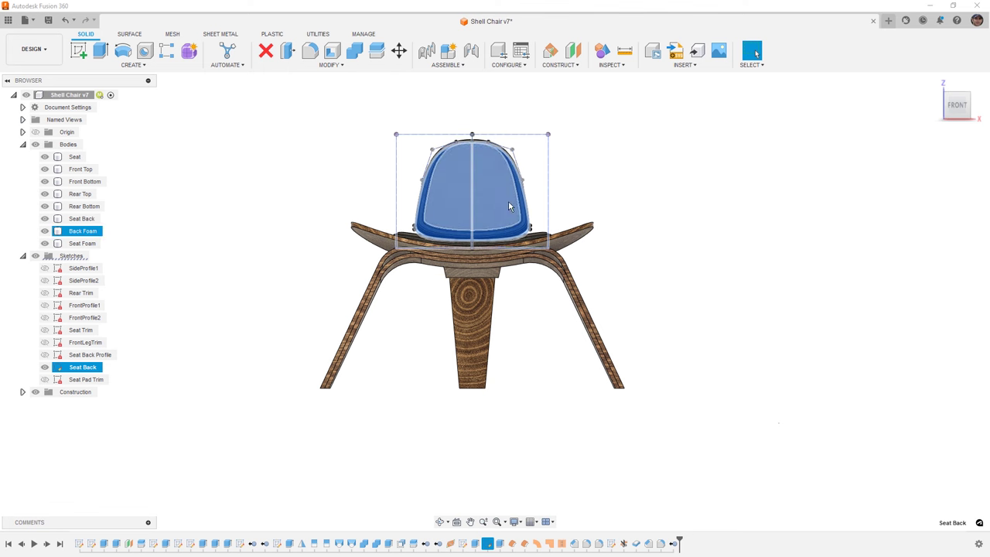
scroll(491, 156, up, 2)
scroll(497, 159, up, 2)
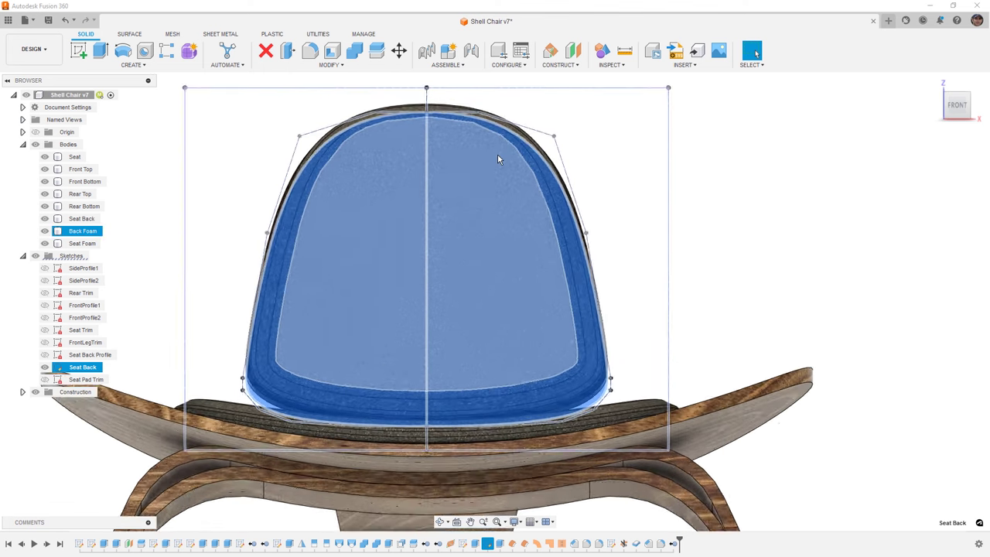
scroll(628, 219, up, 1)
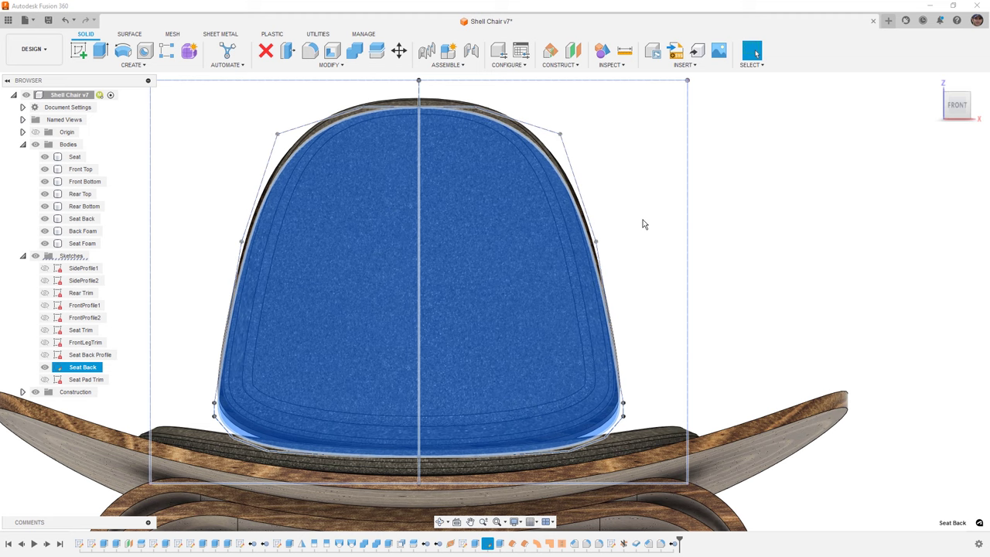
click(630, 186)
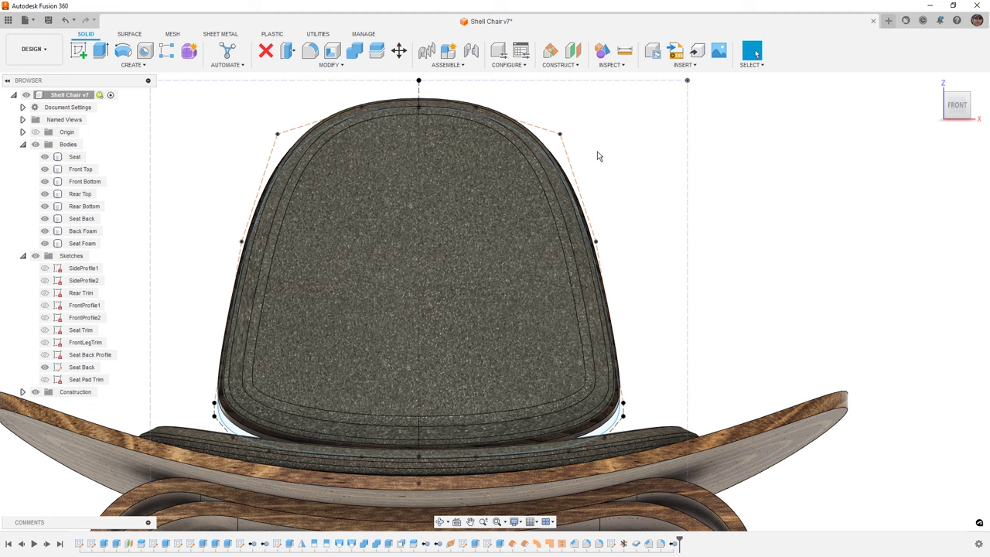
click(560, 135)
drag(559, 136, 554, 143)
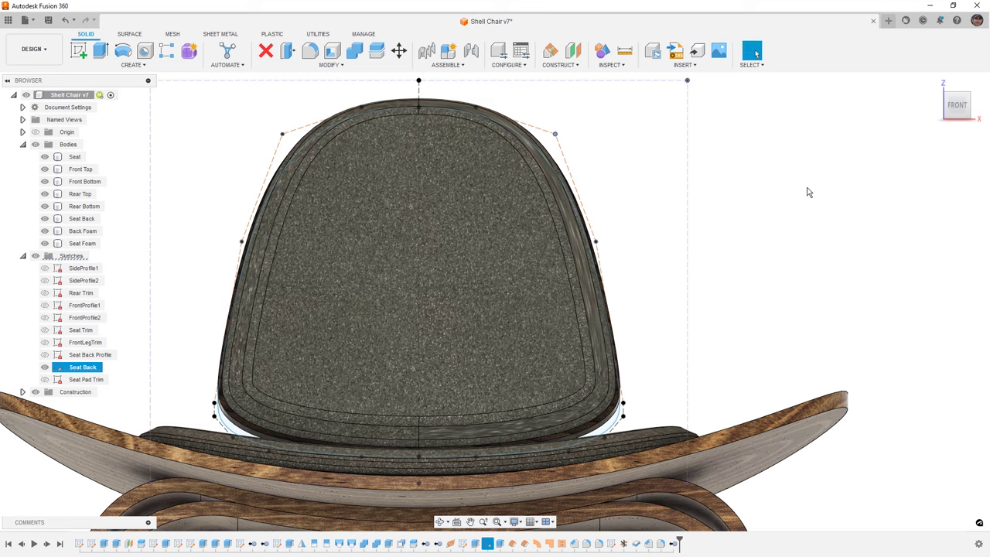
- Orbit to an angled 3D view and hide the Seat Back sketch
click(800, 190)
mouse_move(800, 190)
shift+middle_down()
mouse_move(683, 240)
mouse_move(676, 256)
shift+middle_up()
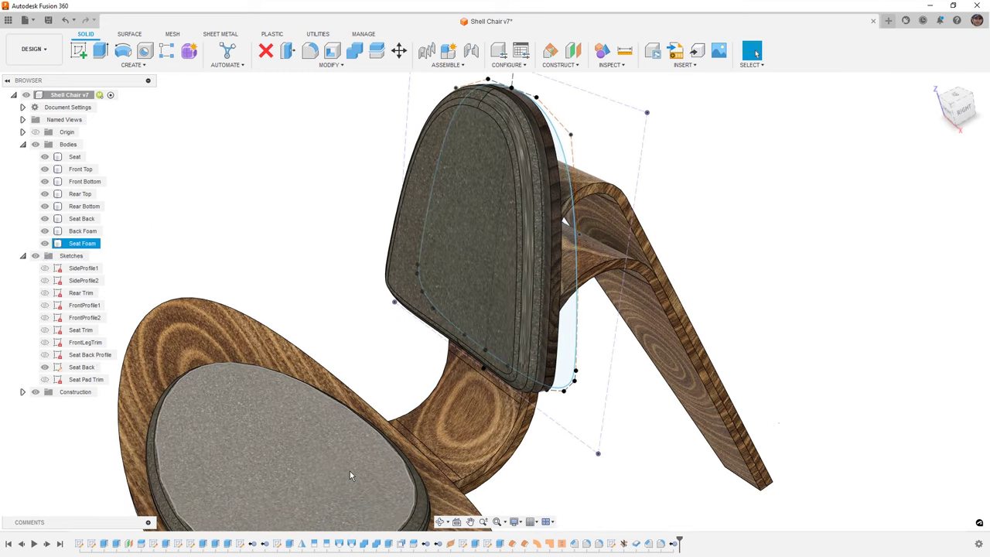
scroll(376, 188, down, 2)
scroll(377, 210, down, 2)
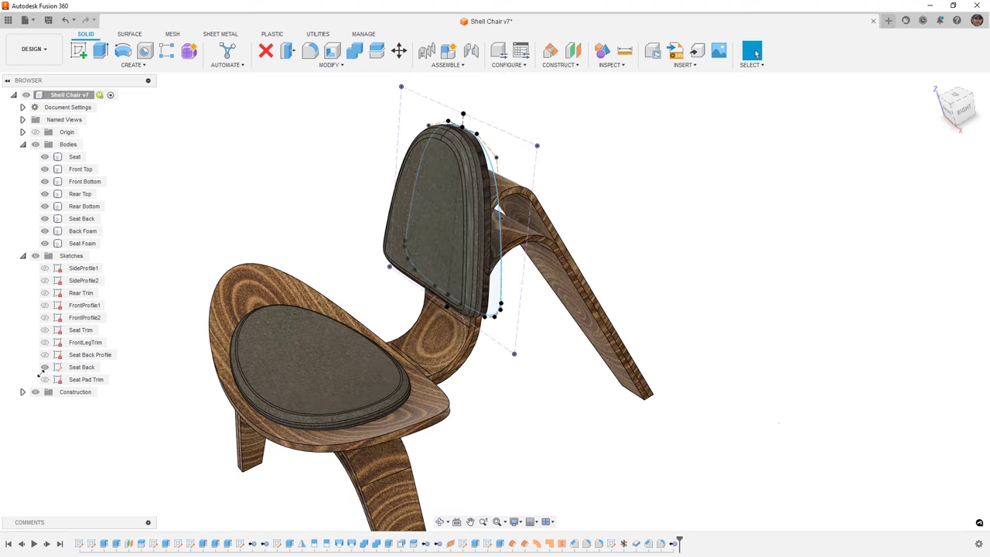
click(44, 367)
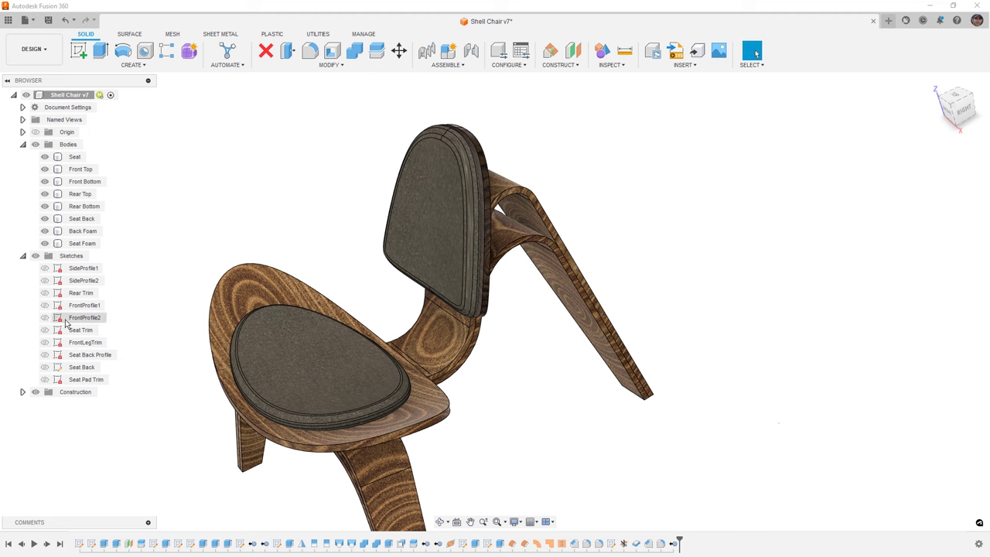
- Display FrontProfile1's dimensions and move the 16.00, 5.00 and R15.00 labels clear of the chair
click(46, 307)
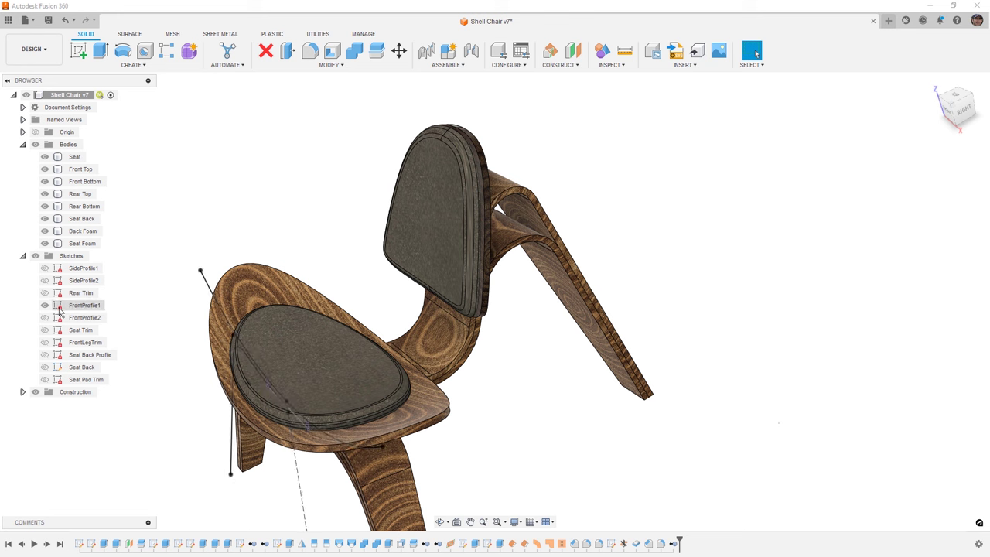
right_click(66, 307)
click(99, 450)
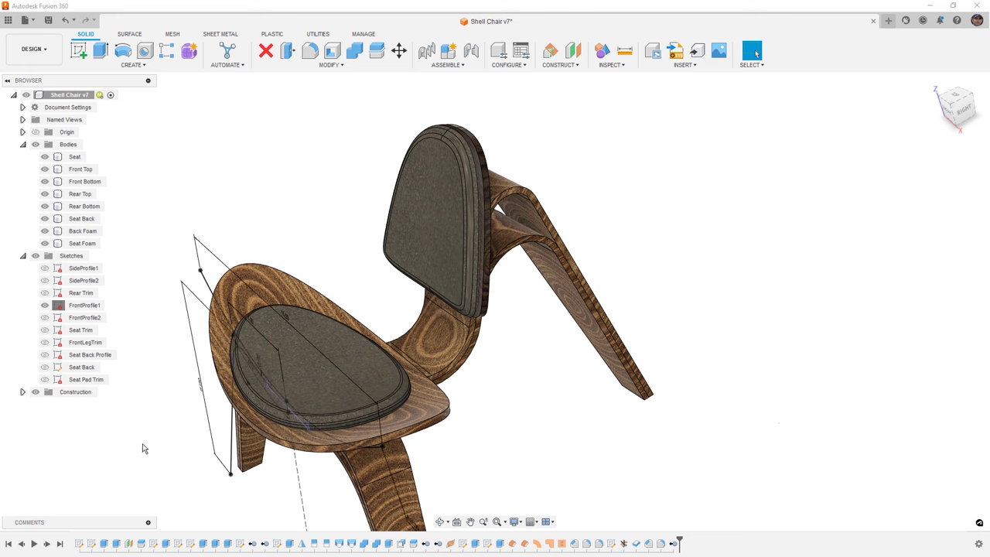
scroll(521, 379, down, 3)
mouse_move(605, 462)
shift+middle_down()
mouse_move(630, 437)
mouse_move(616, 444)
shift+middle_up()
drag(402, 293, 425, 144)
drag(351, 311, 367, 261)
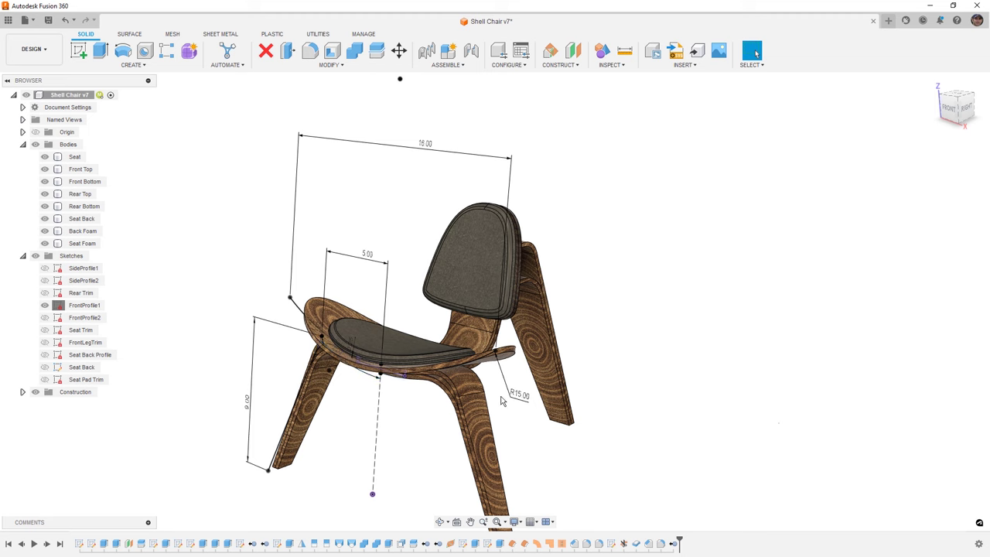
drag(517, 396, 522, 415)
key(Escape)
- Change the R15.00 seat radius to 17 and rebuild the chair
click(514, 362)
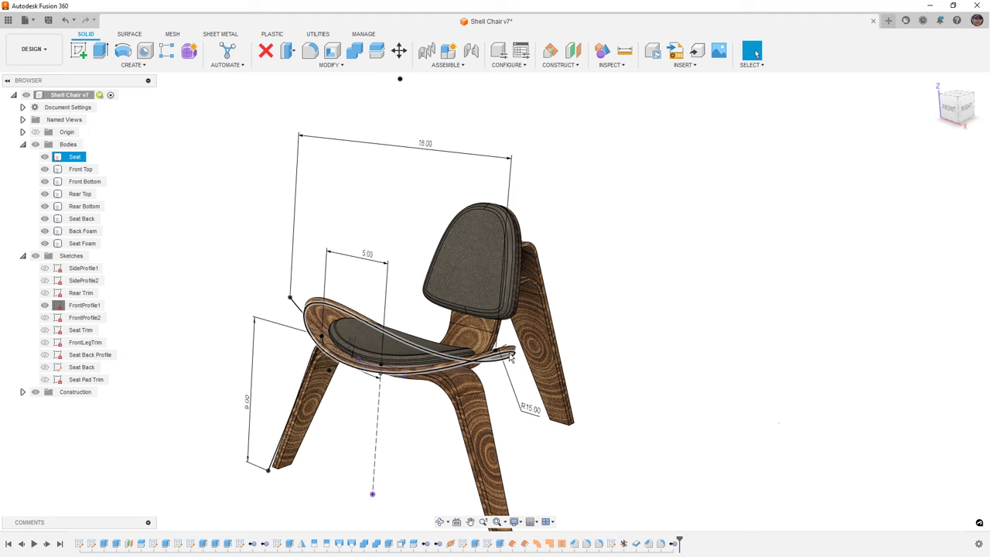
key(Escape)
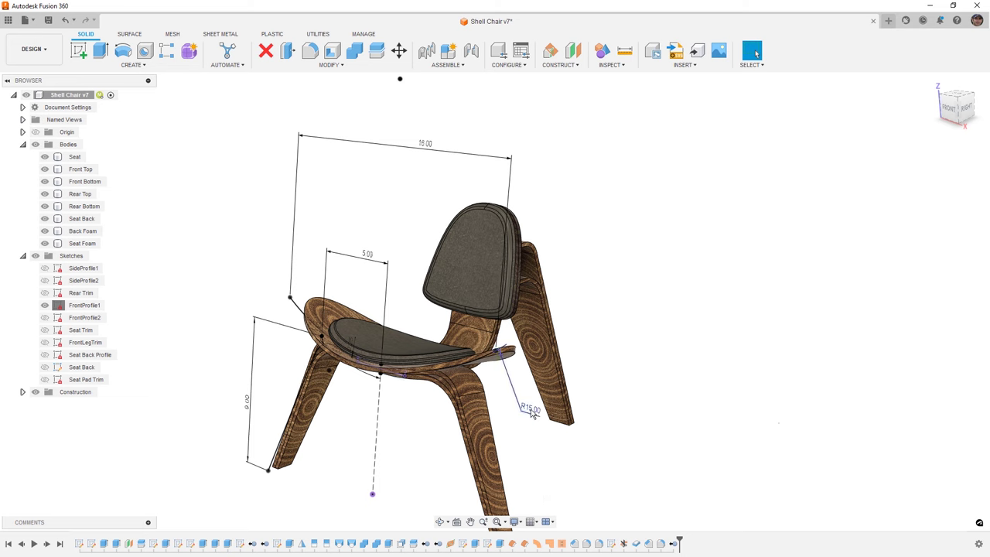
double_click(531, 409)
text(17)
key(Return)
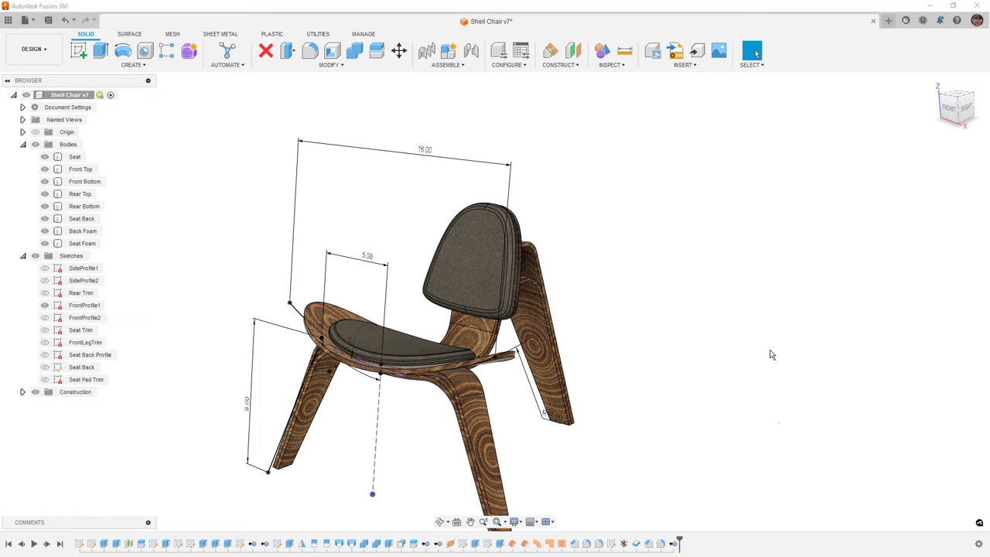
- Roll the design history back to the early shell, then forward to add the Seat body
click(86, 305)
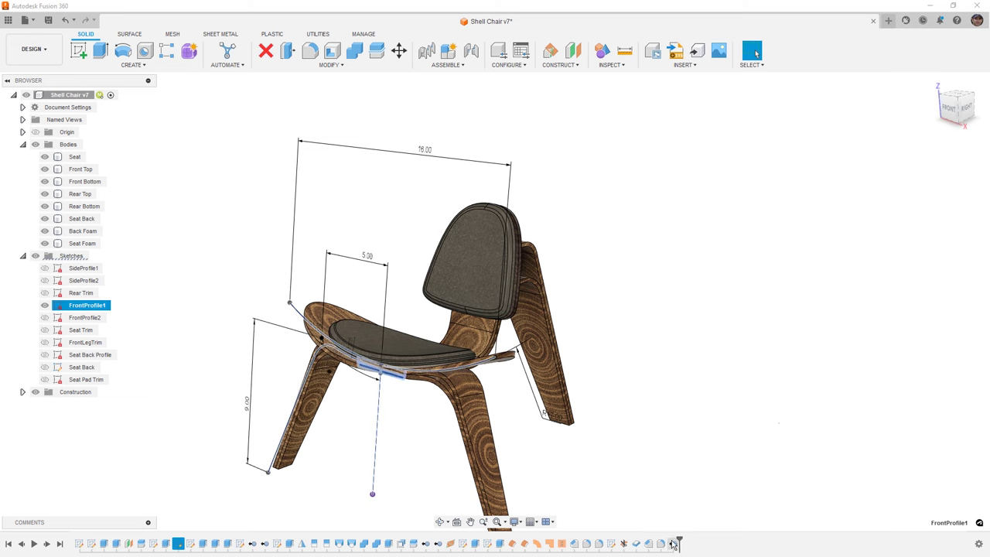
drag(616, 540, 195, 537)
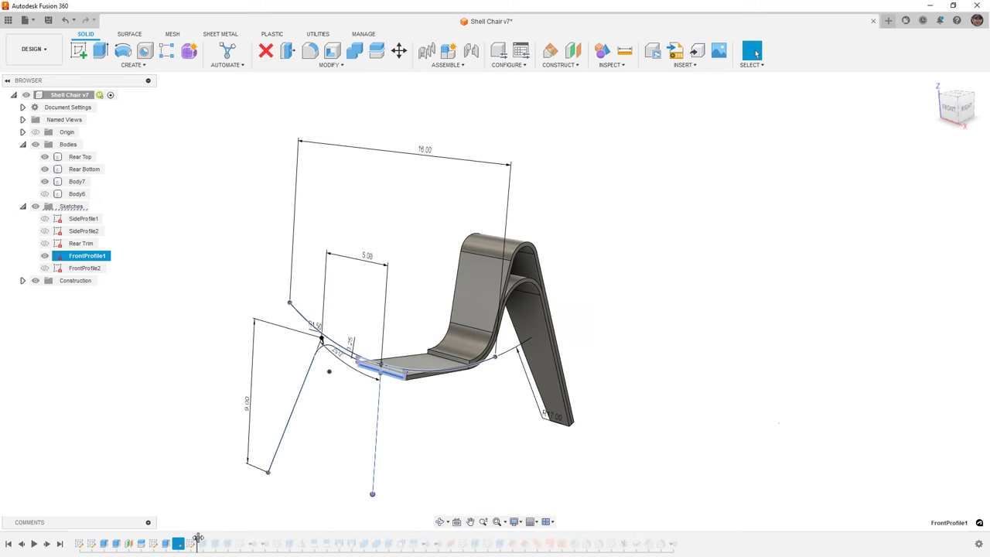
drag(194, 537, 207, 542)
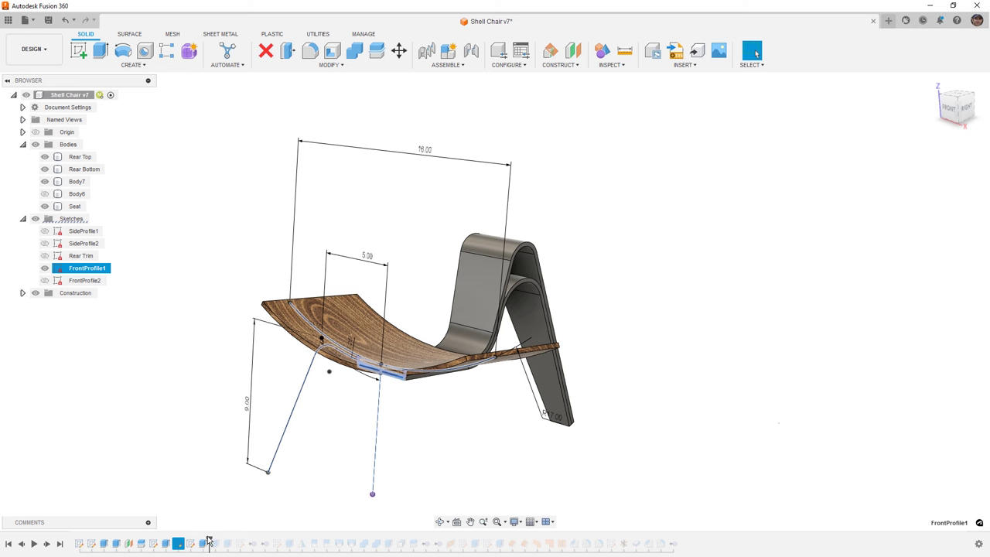
- Move the R17.00 label aside and set the seat radius to 15, then 20
drag(546, 424, 514, 431)
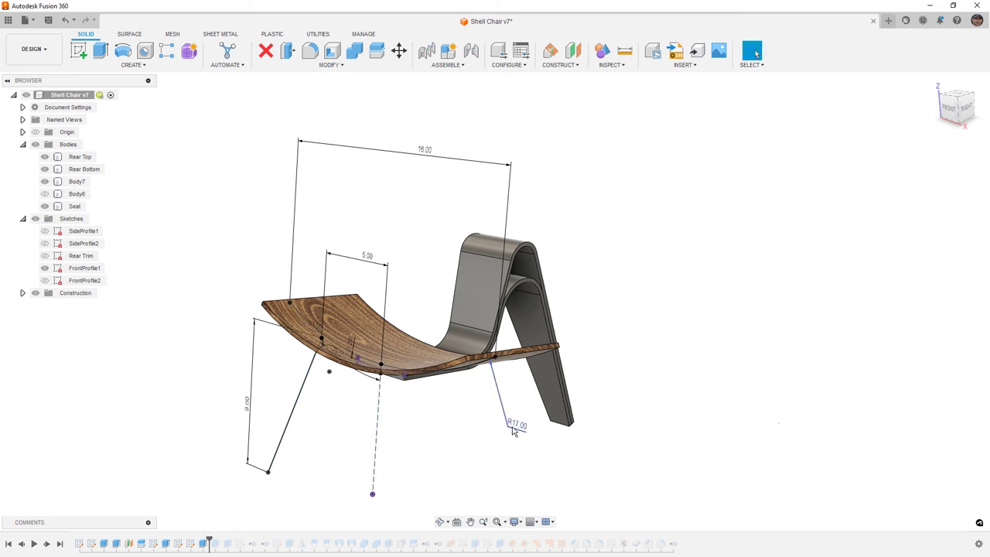
double_click(515, 431)
text(15)
key(Return)
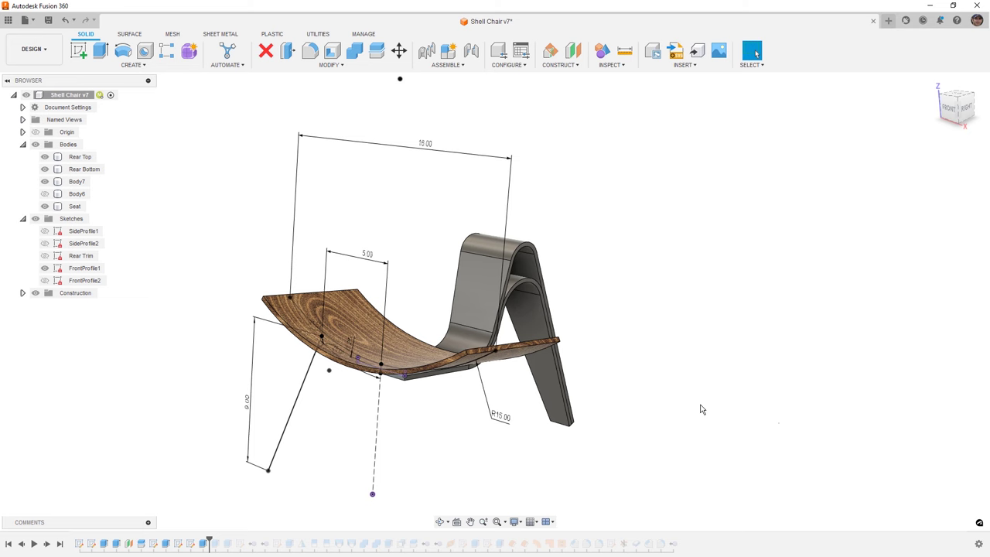
double_click(509, 418)
text(20)
key(Return)
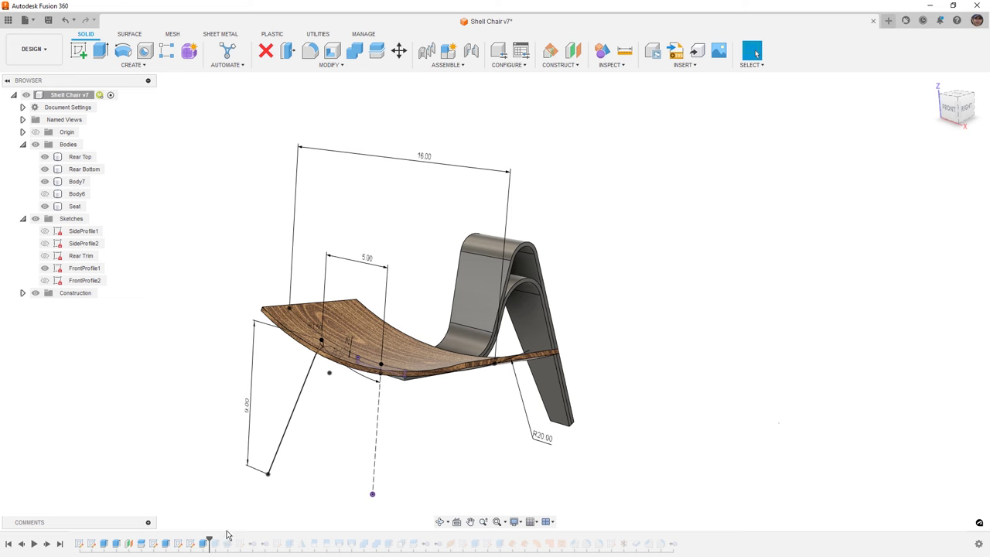
- Roll the timeline to the end, restoring legs, back and foam pads, and hide FrontProfile1's dimensions
drag(210, 539, 601, 539)
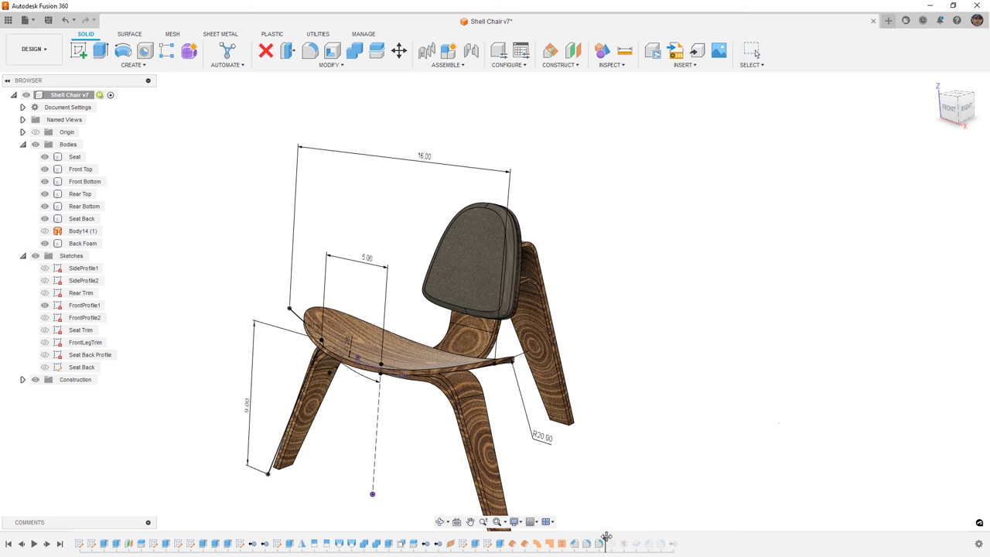
drag(605, 536, 692, 533)
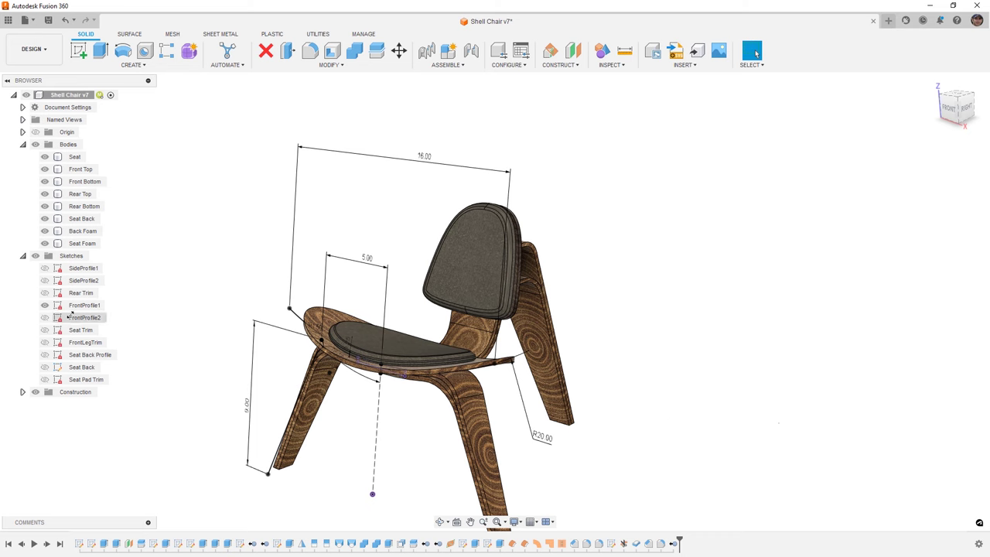
click(47, 305)
key(Escape)
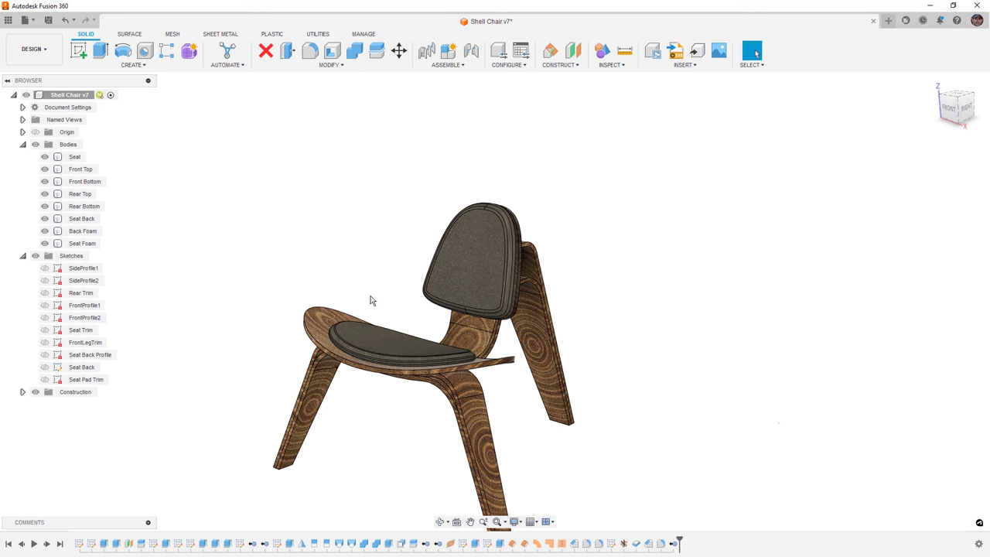
click(322, 68)
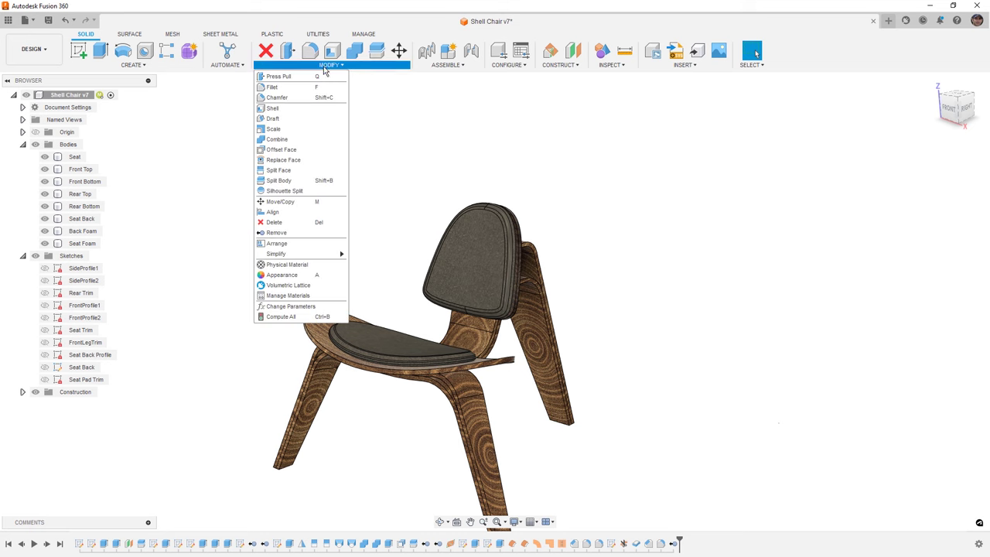
click(301, 306)
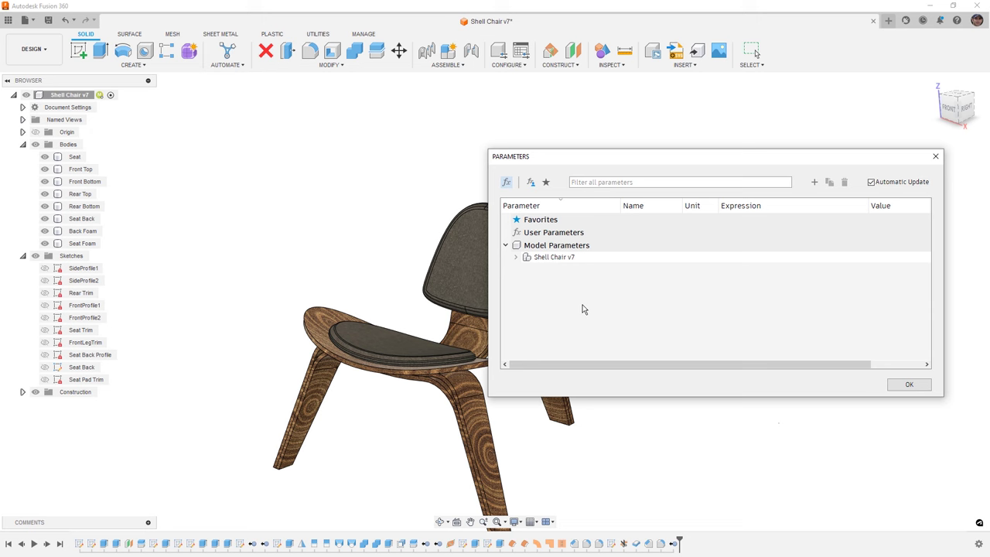
middle_drag(415, 297, 308, 232)
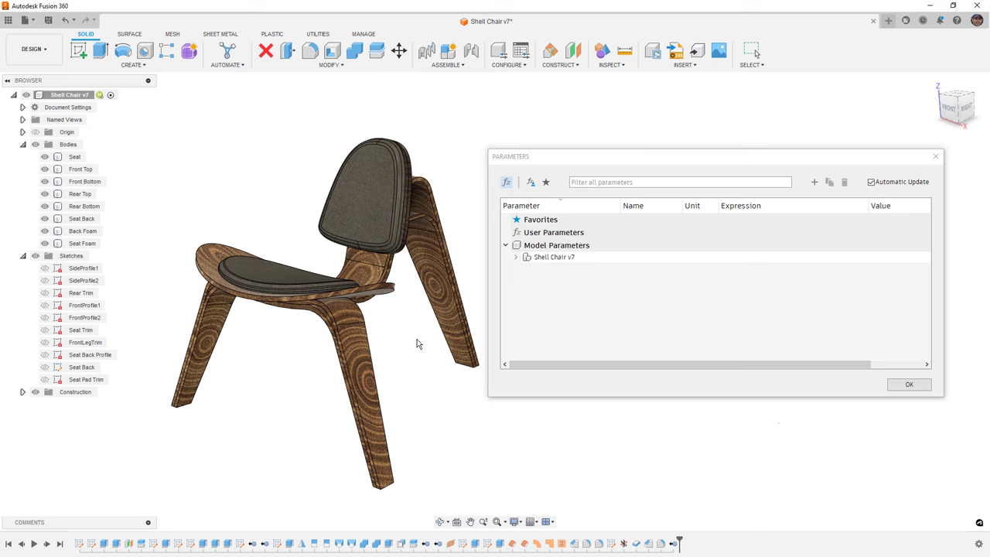
click(516, 258)
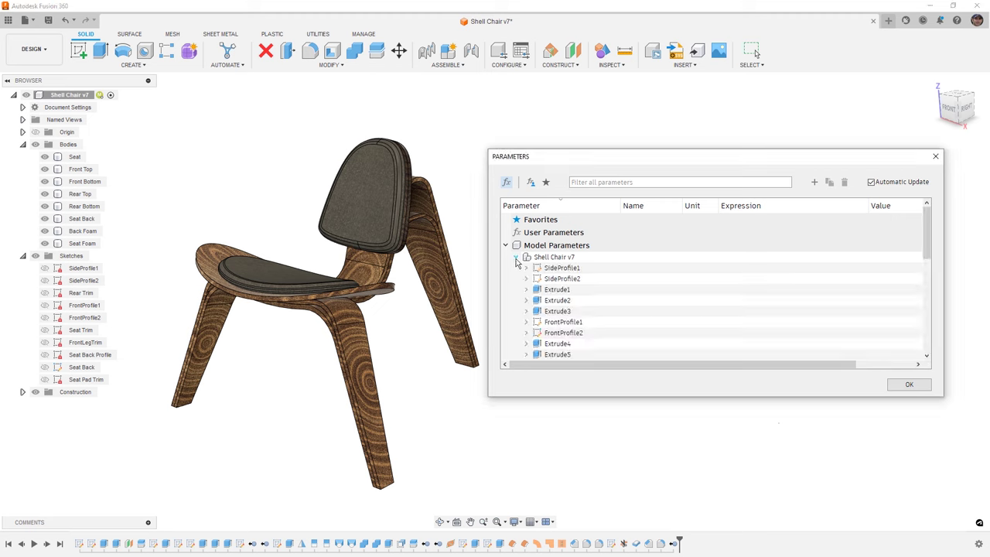
click(526, 290)
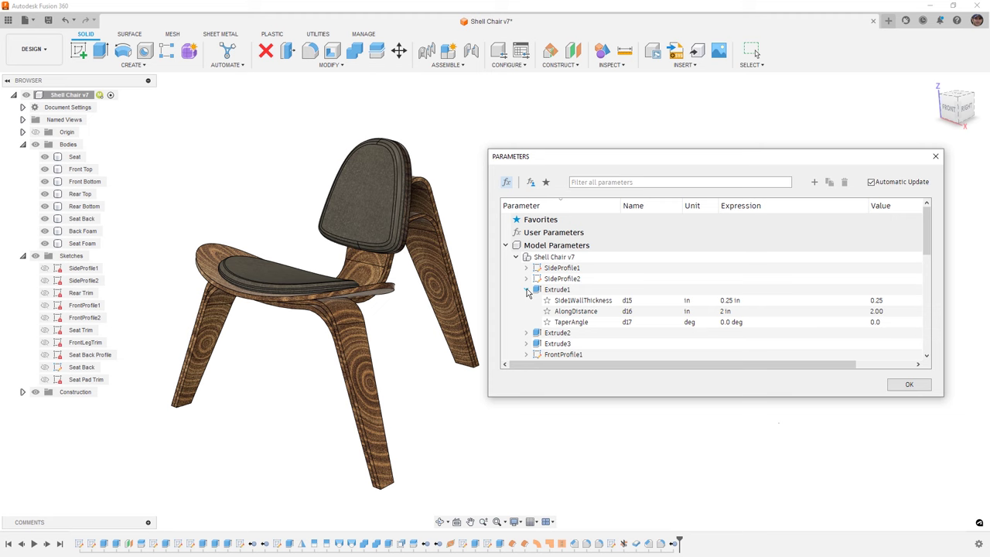
click(527, 290)
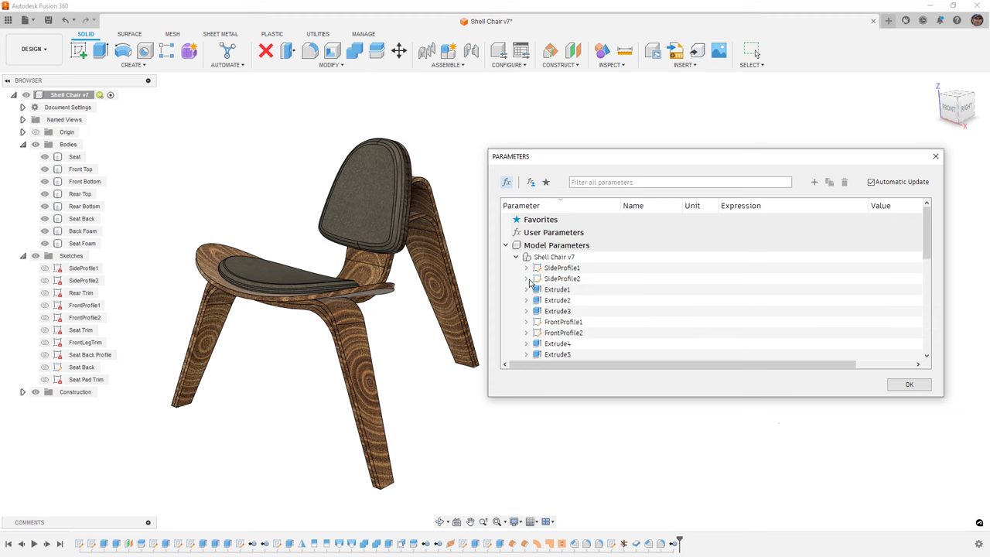
click(527, 279)
click(507, 246)
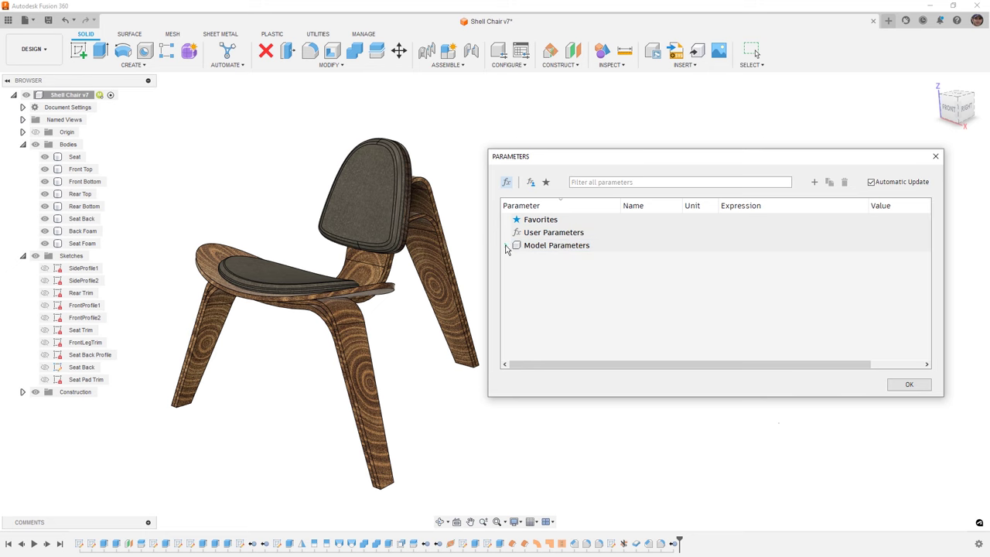
click(908, 385)
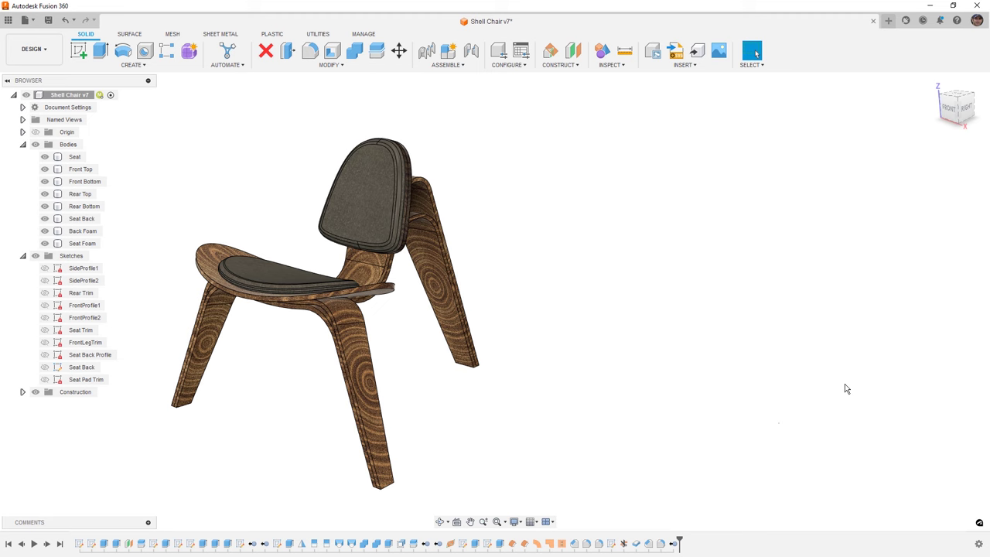
- Show the Seat Back sketch, look at it face-on, and select its spline
click(78, 367)
click(45, 368)
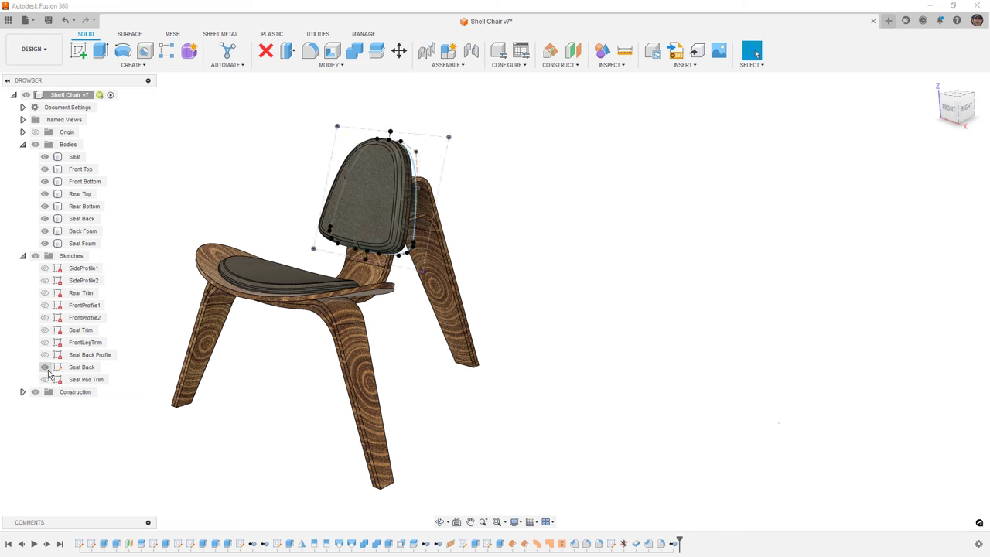
right_click(68, 373)
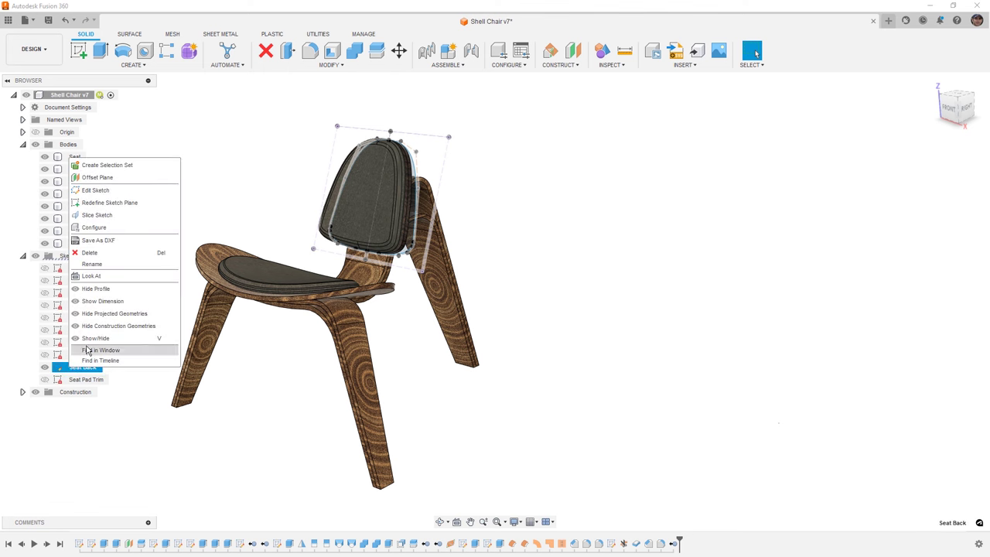
click(96, 276)
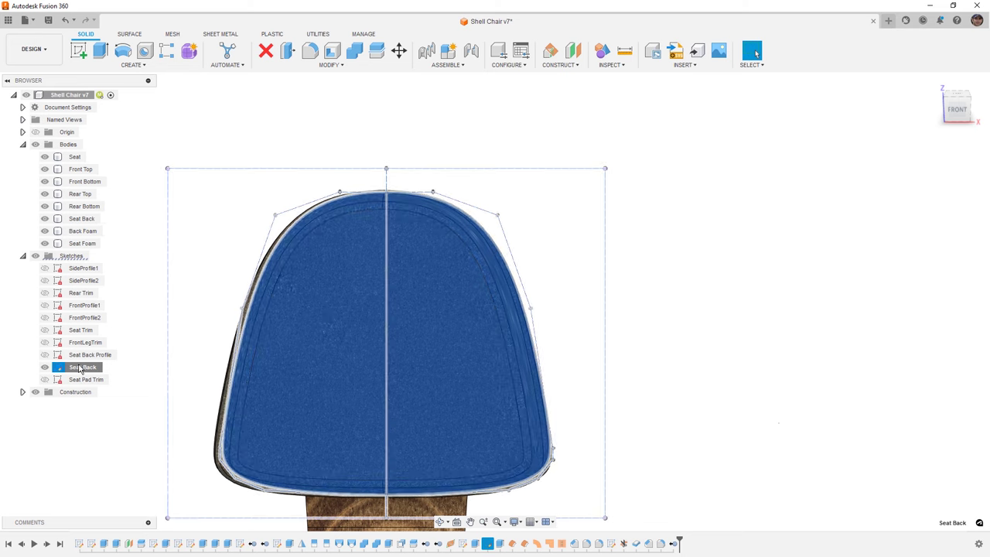
click(472, 222)
- Turn on the seat-back spline's curvature comb with default settings
right_click(485, 137)
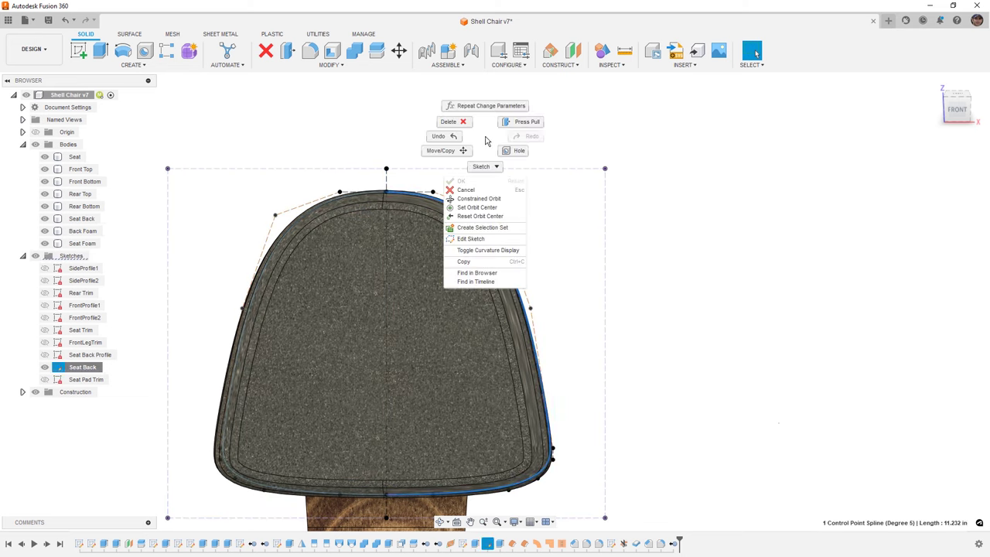
click(507, 250)
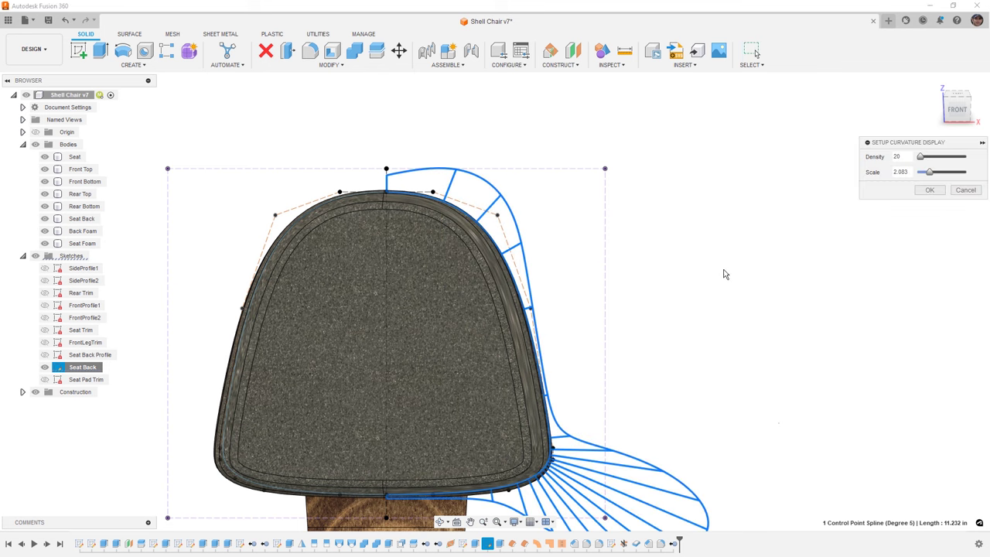
scroll(532, 204, down, 3)
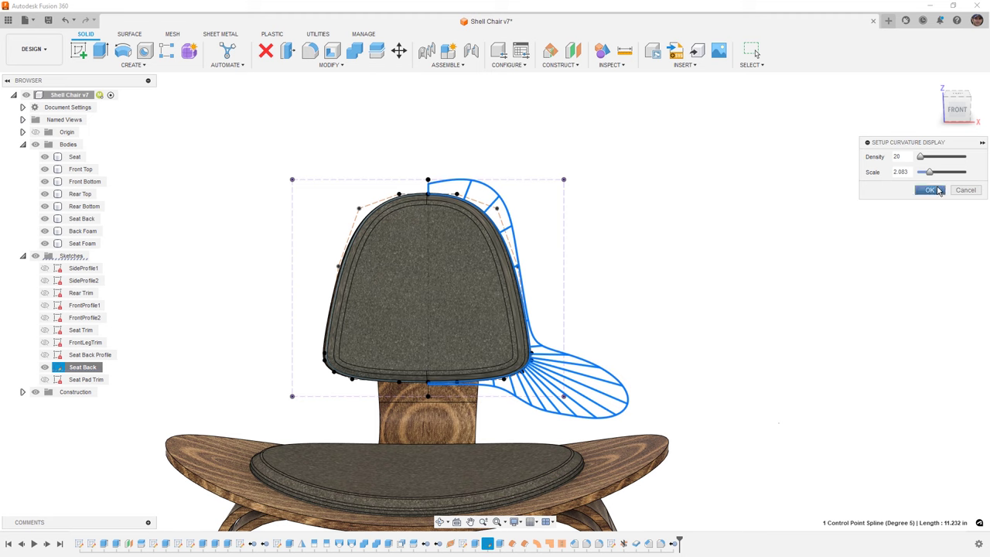
click(932, 190)
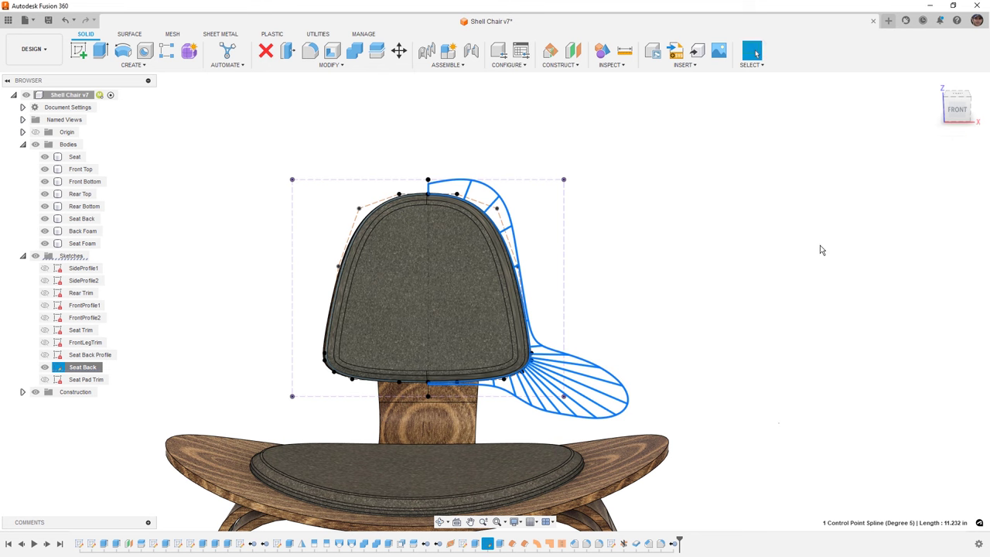
- Drag a seat-back spline control point outward to reshape the curve
scroll(501, 211, up, 3)
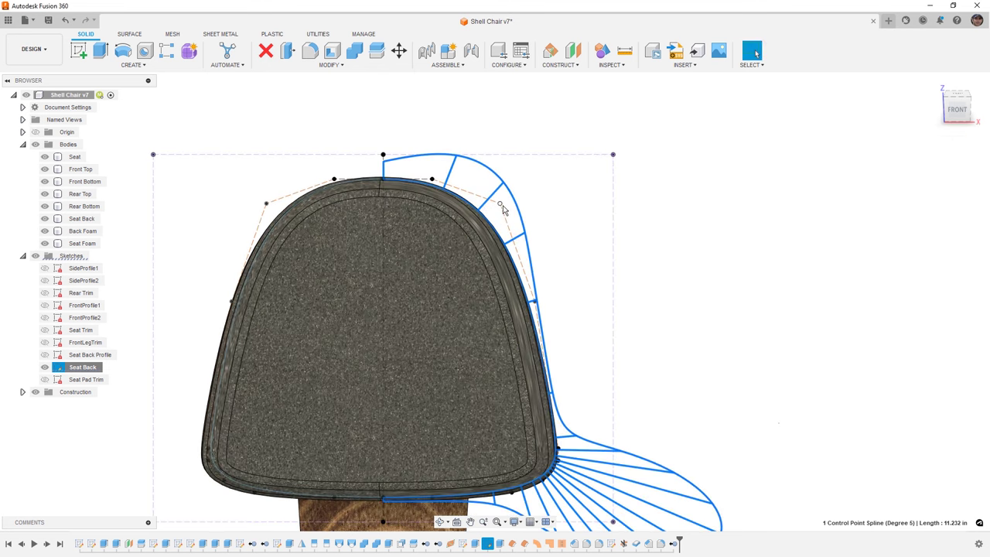
click(500, 206)
mouse_move(500, 206)
mouse_down()
mouse_move(508, 204)
mouse_move(367, 170)
mouse_up()
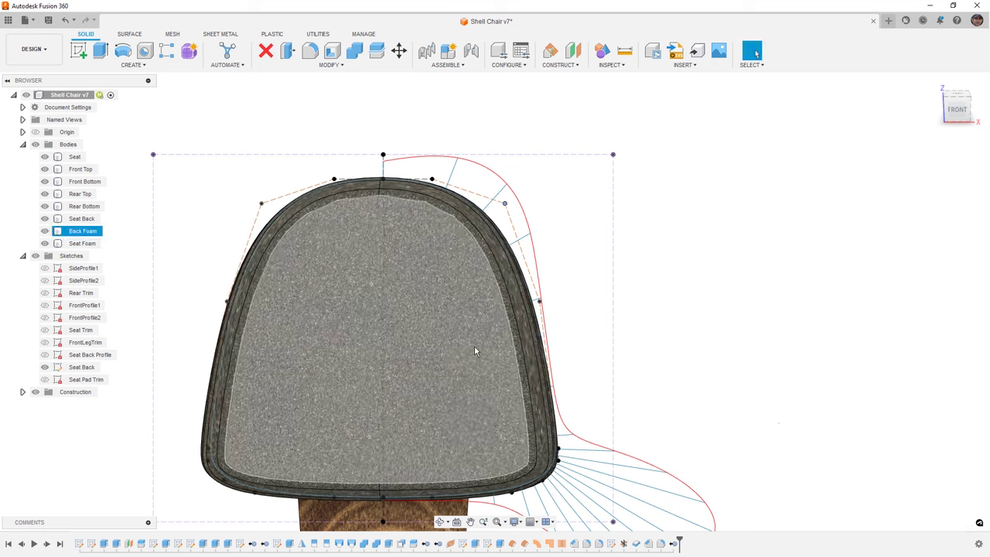
- Hide the Seat Back construction geometry, toggle its projected geometry off and on, then hide the sketch
right_click(58, 368)
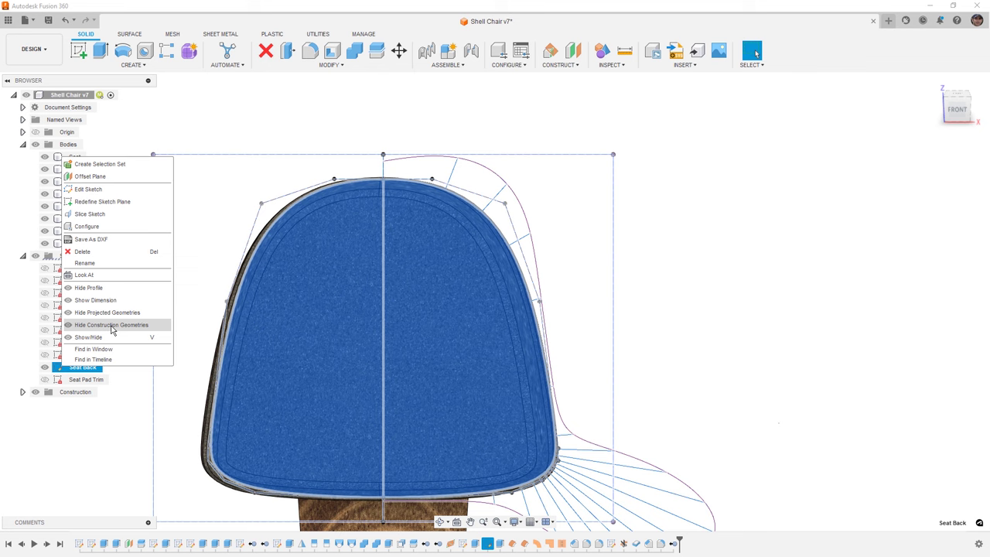
click(112, 326)
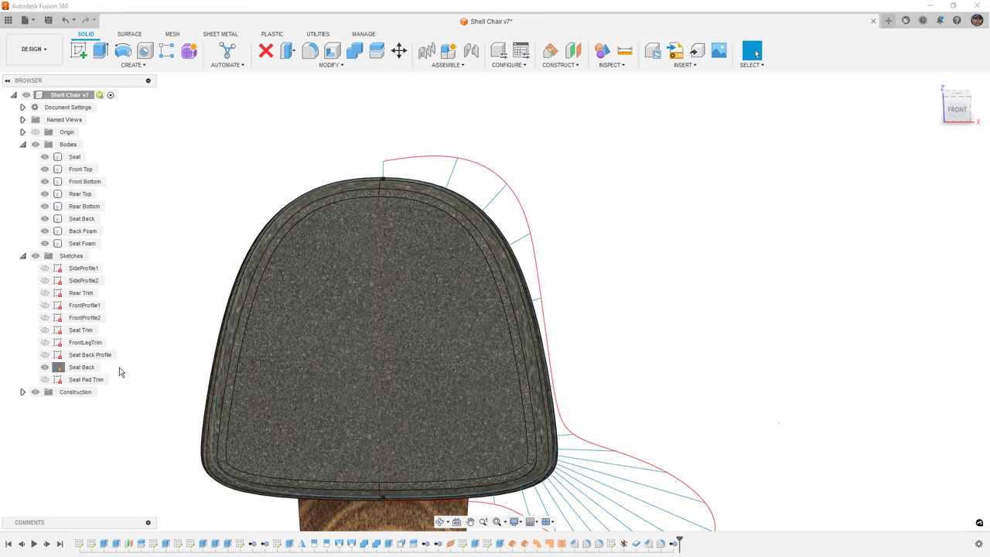
right_click(89, 365)
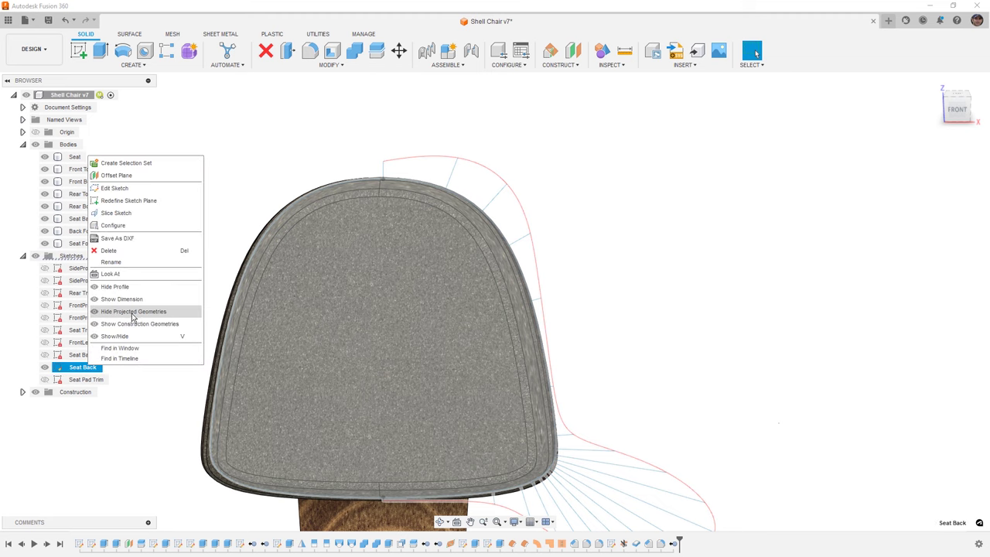
click(133, 312)
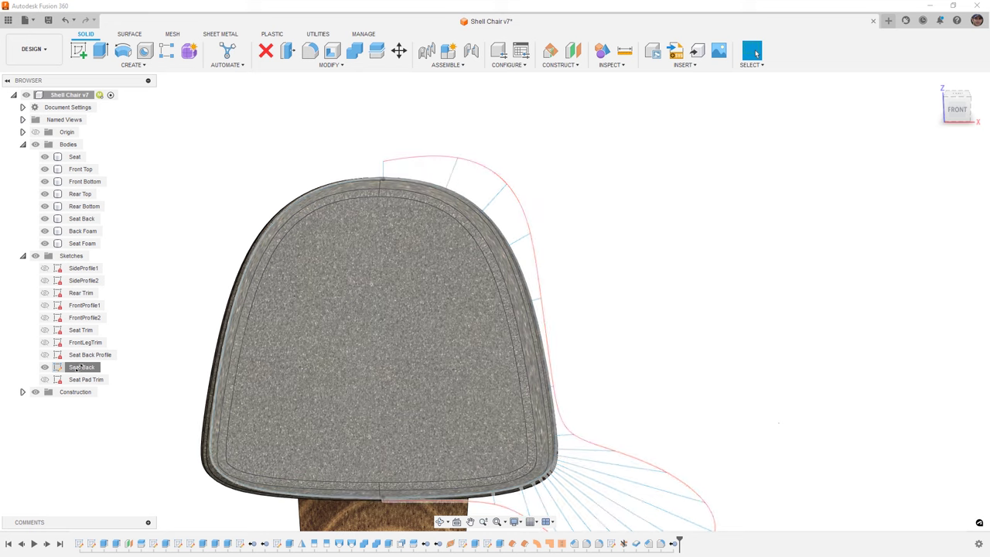
right_click(80, 367)
click(112, 333)
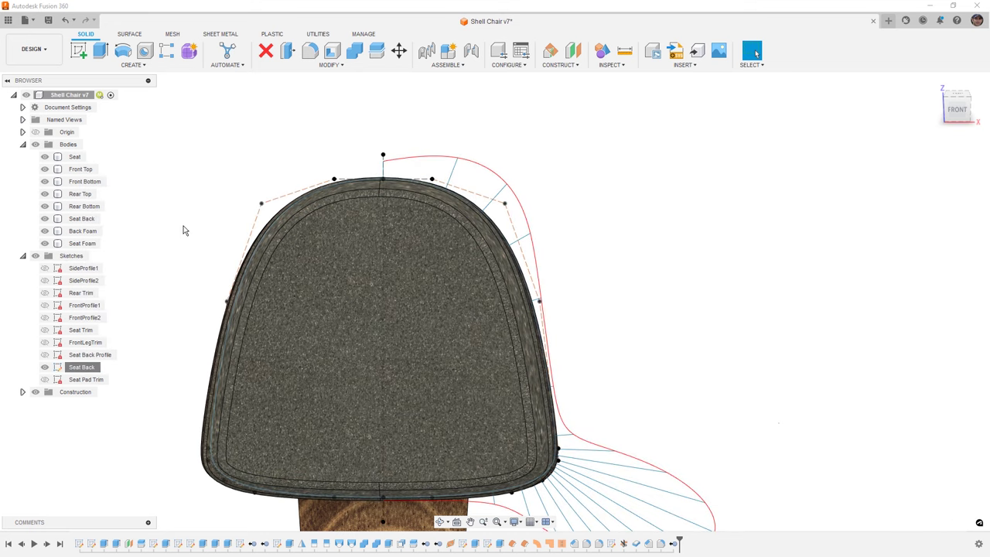
click(45, 367)
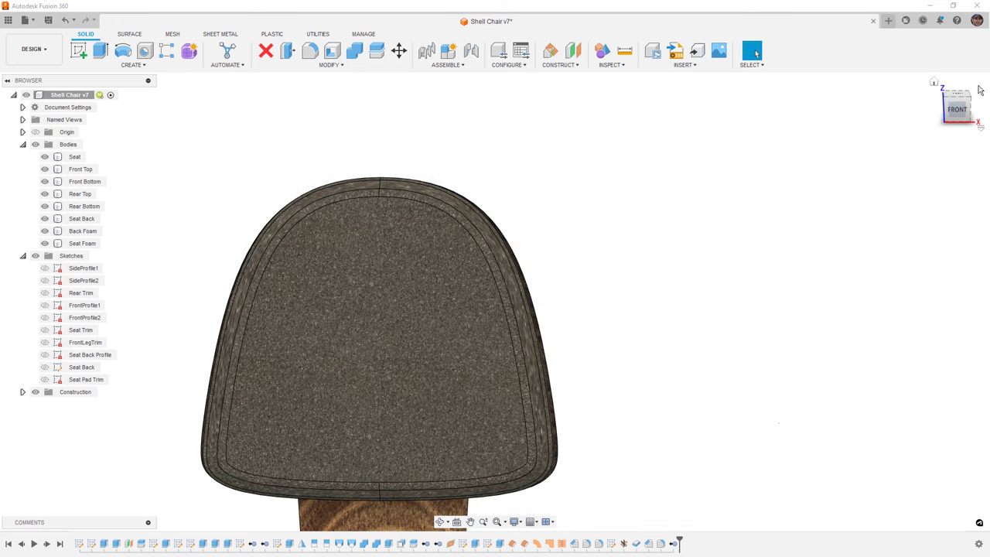
- Return to the home view and pan the chair slightly up and left
click(934, 82)
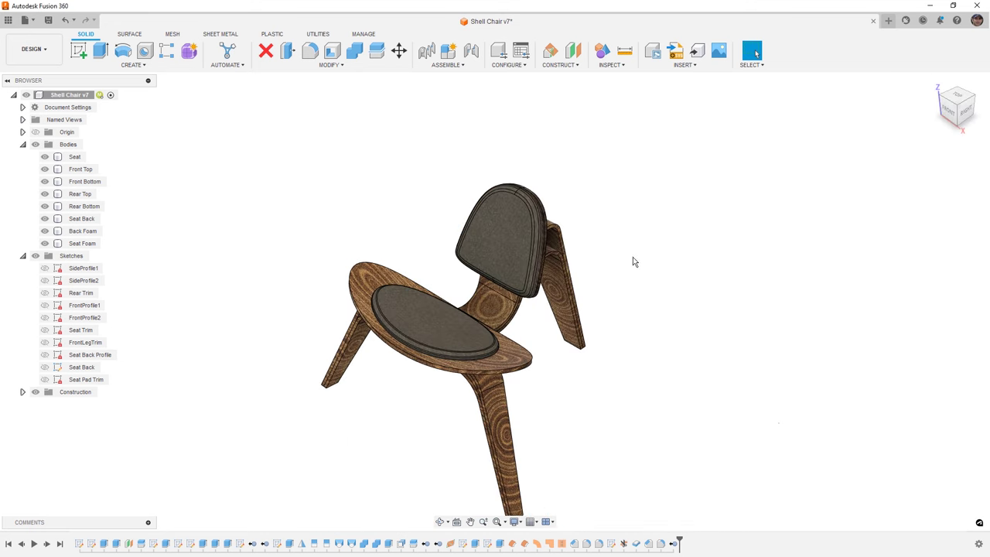
middle_drag(664, 314, 652, 277)
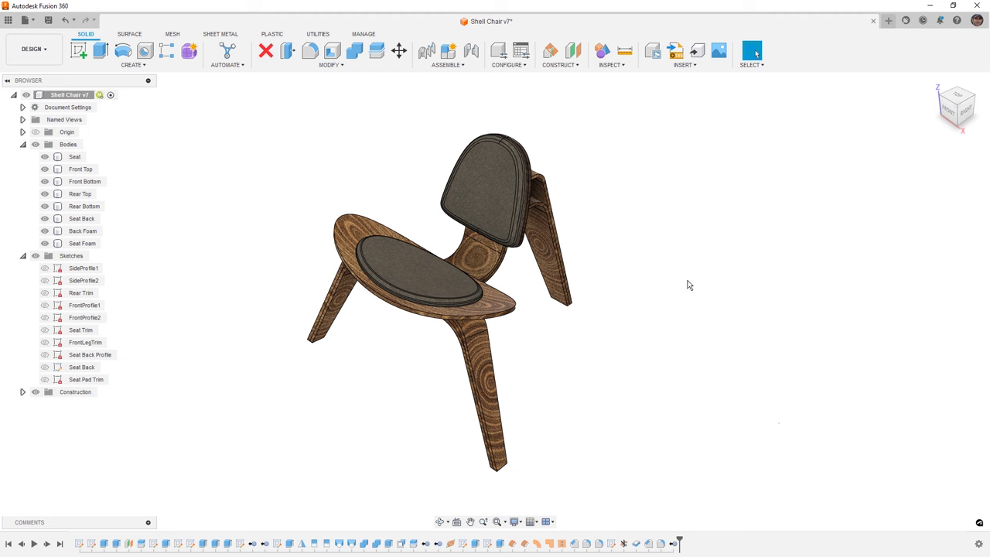